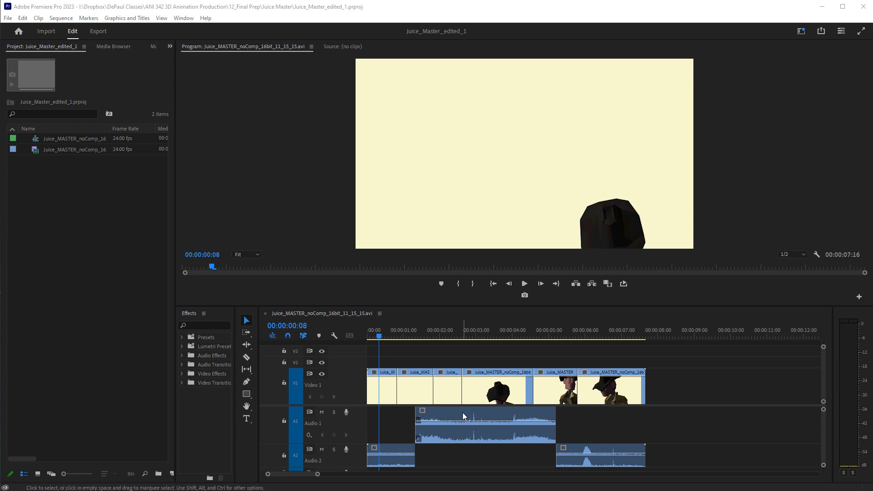
left_click(386, 460)
left_click(426, 440)
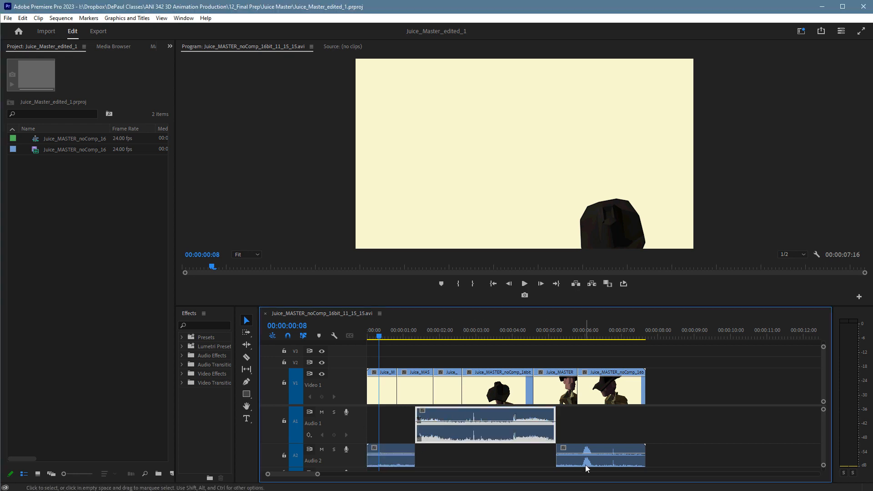
right_click(468, 431)
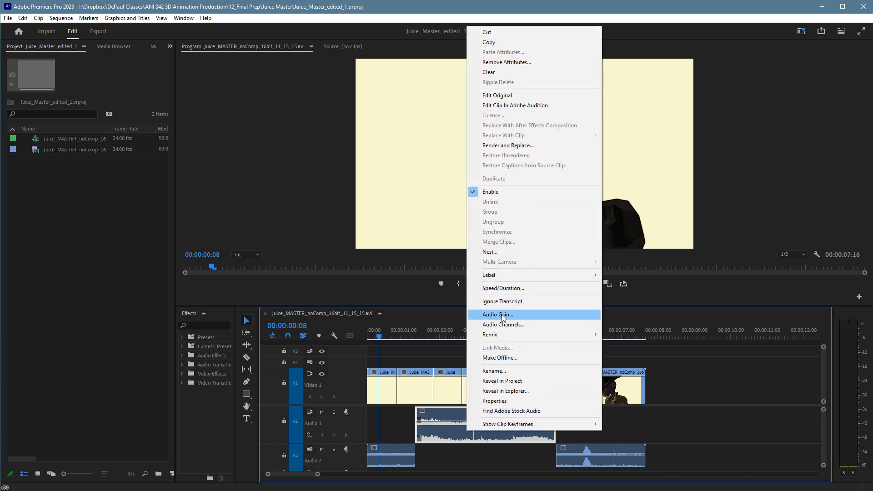
left_click(517, 315)
left_click_drag(448, 212, 657, 201)
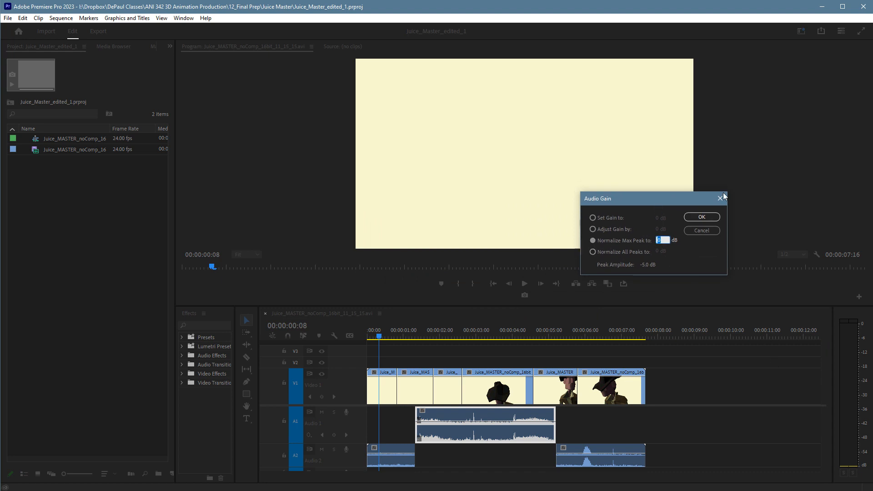
left_click(702, 231)
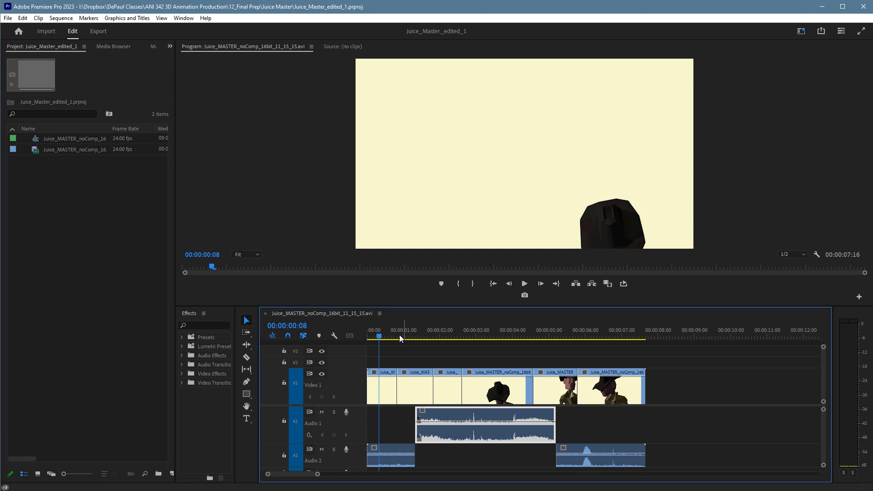
- Normalize the max peak of the Audio 1 clip to 0 dB with Audio Gain
left_click_drag(400, 337, 598, 335)
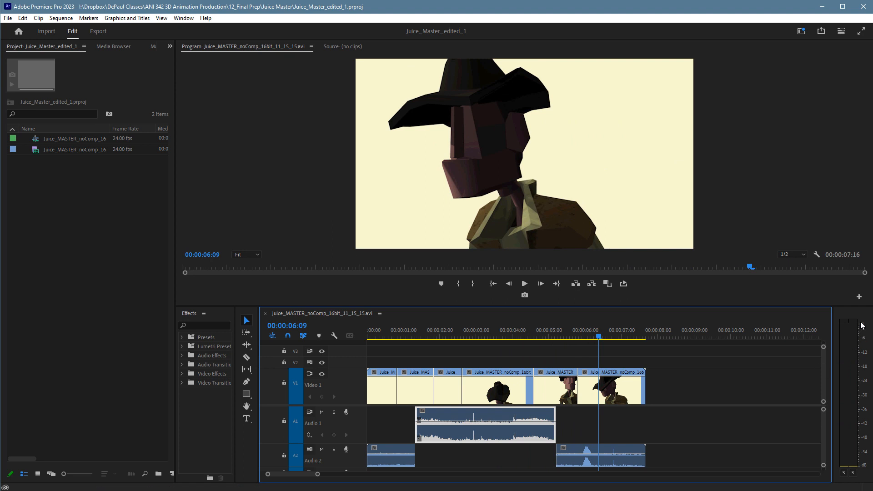
left_click(462, 336)
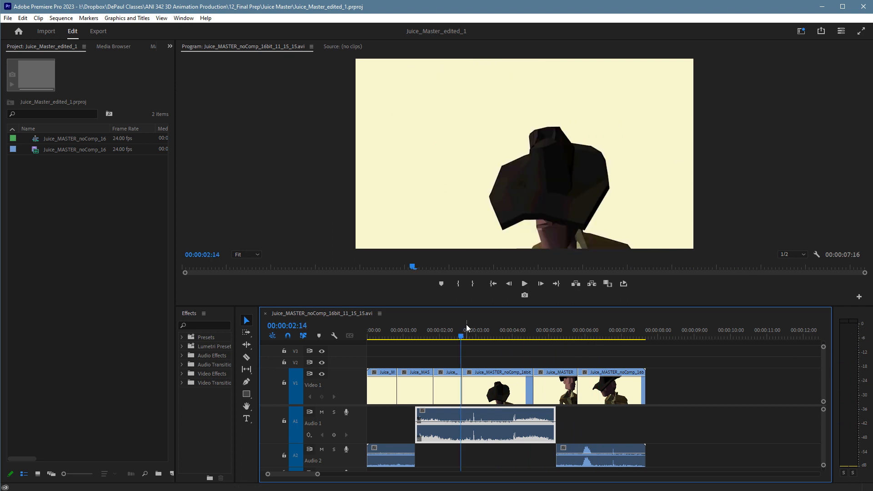
right_click(480, 416)
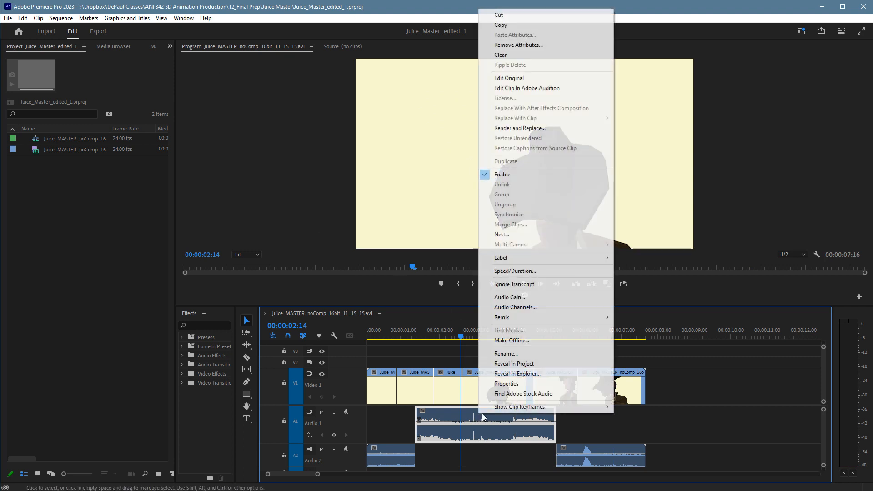
left_click(514, 297)
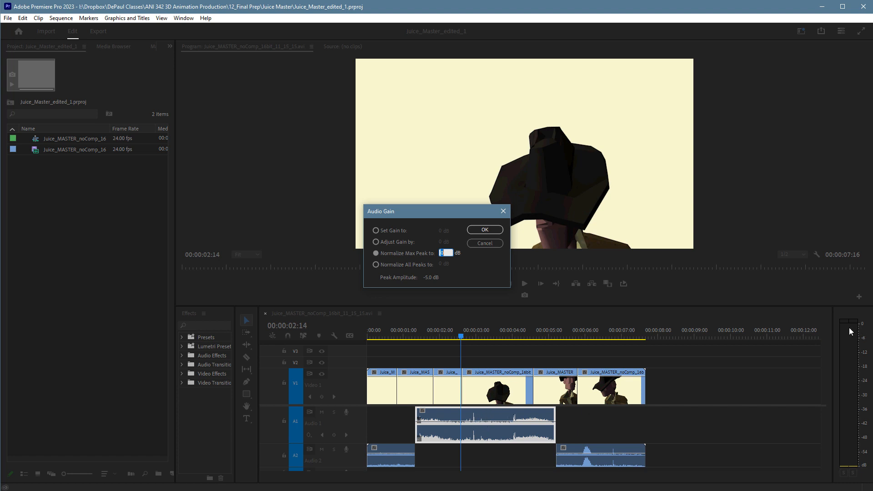
left_click(494, 231)
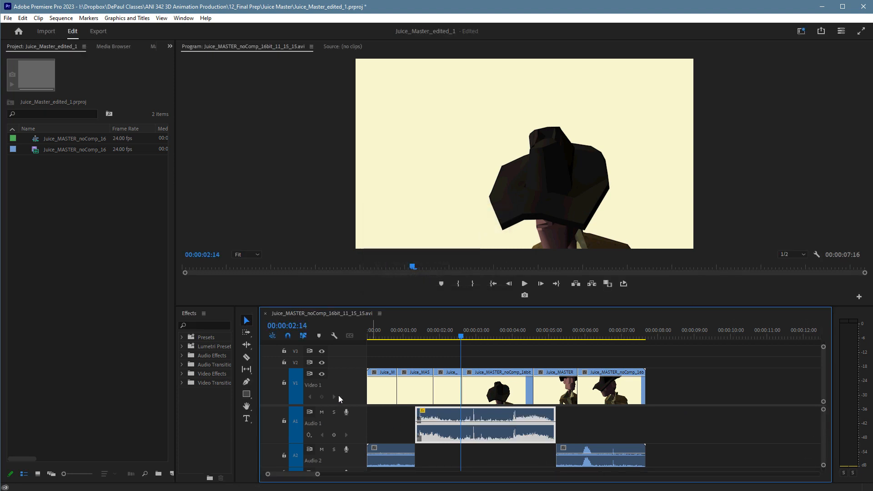
- Play back the middle section to check the normalized clip's levels, and reset the clipping indicator on the audio meters
left_click_drag(454, 332, 487, 332)
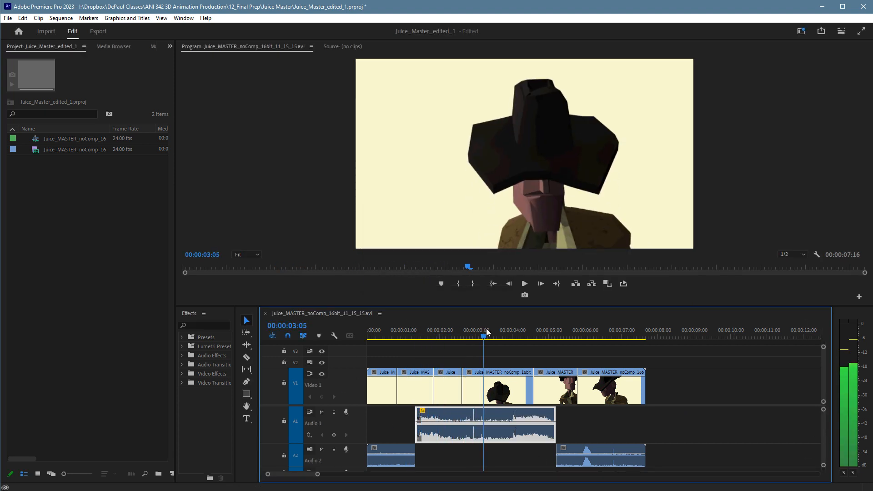
key("space")
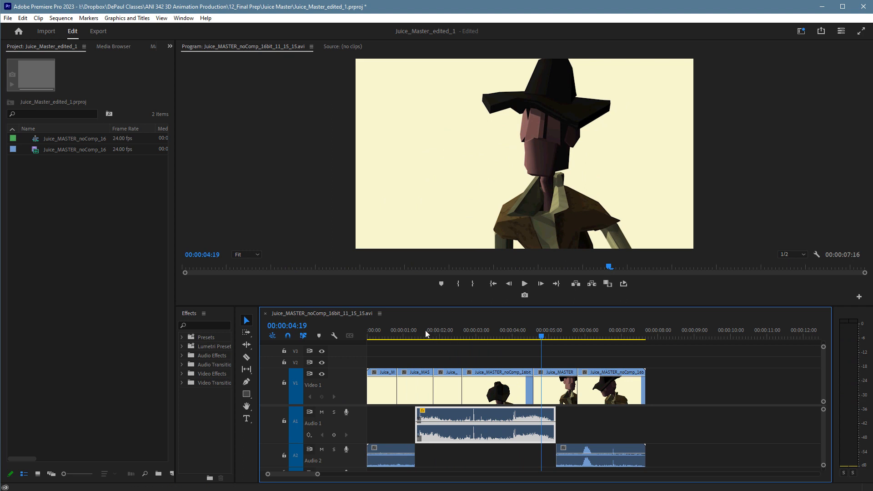
left_click(466, 337)
key("space")
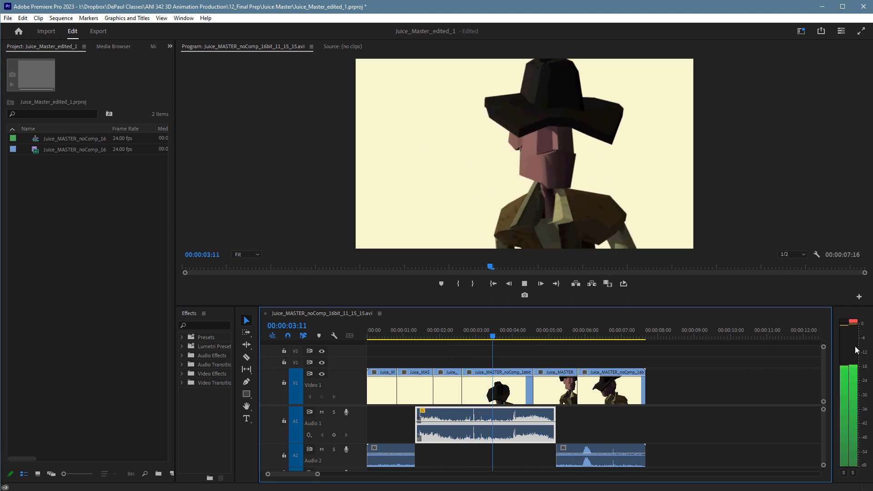
key("space")
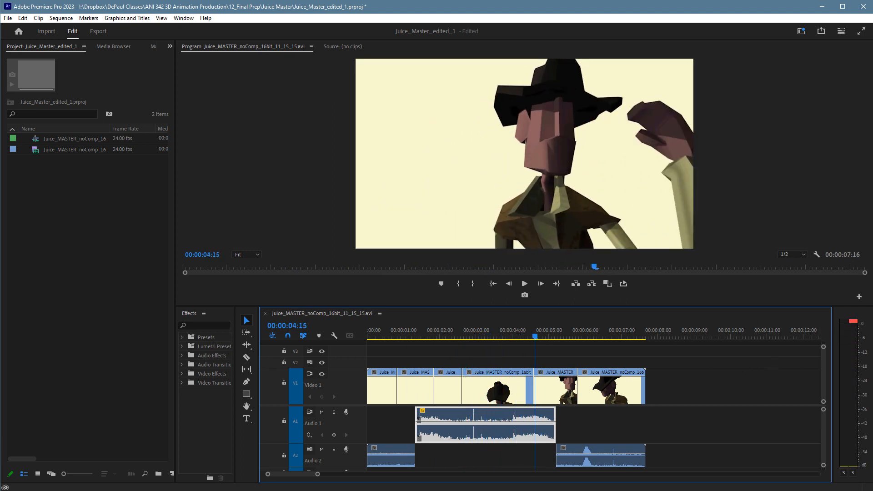
left_click(854, 321)
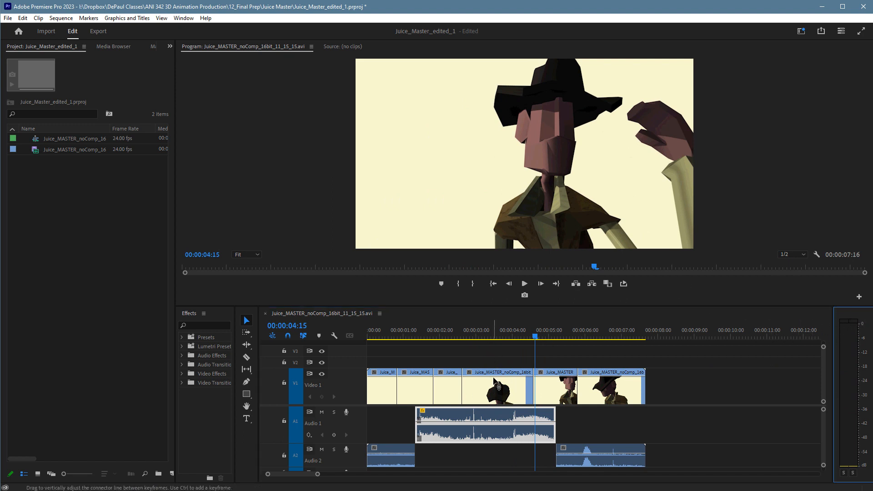
right_click(478, 414)
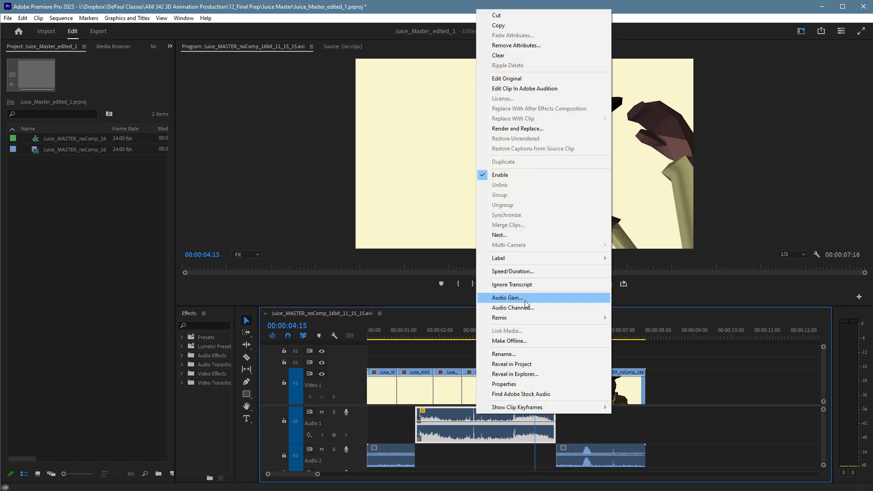
left_click(500, 307)
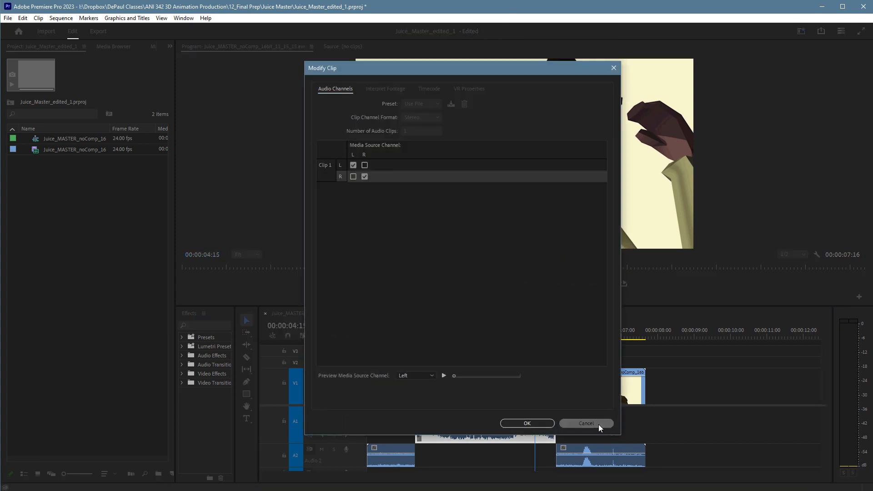
left_click(591, 422)
- Reapply the Normalize Max Peak option to the Audio 1 clip in its Audio Gain settings
right_click(511, 426)
left_click(546, 308)
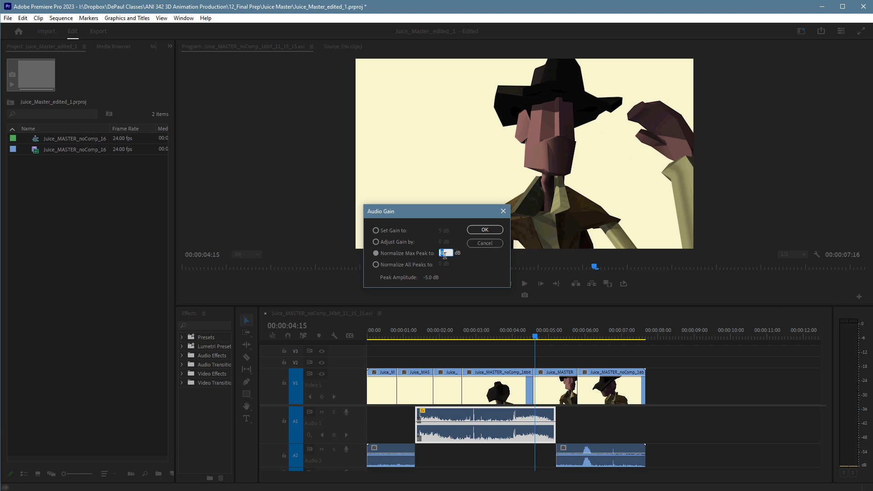
left_click(393, 266)
left_click(407, 254)
left_click(485, 230)
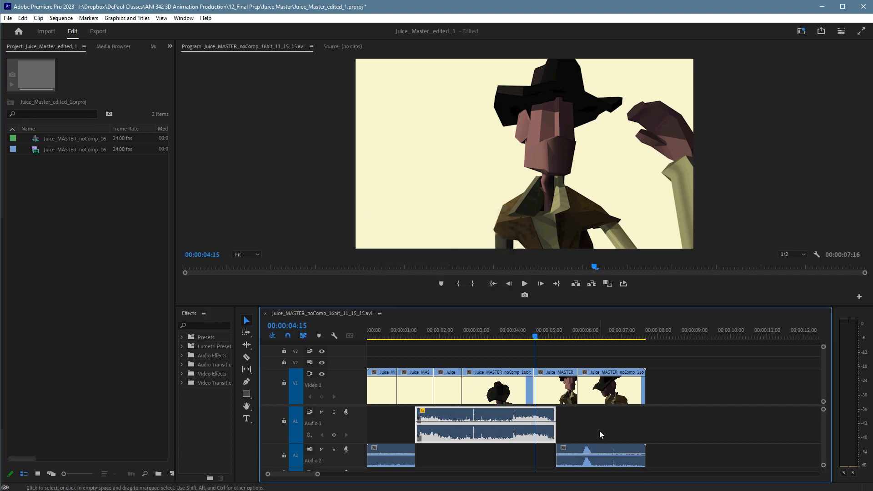
- Undo the peak normalization of the Audio 1 clip and save the project
left_click(629, 412)
key("ctrl+s")
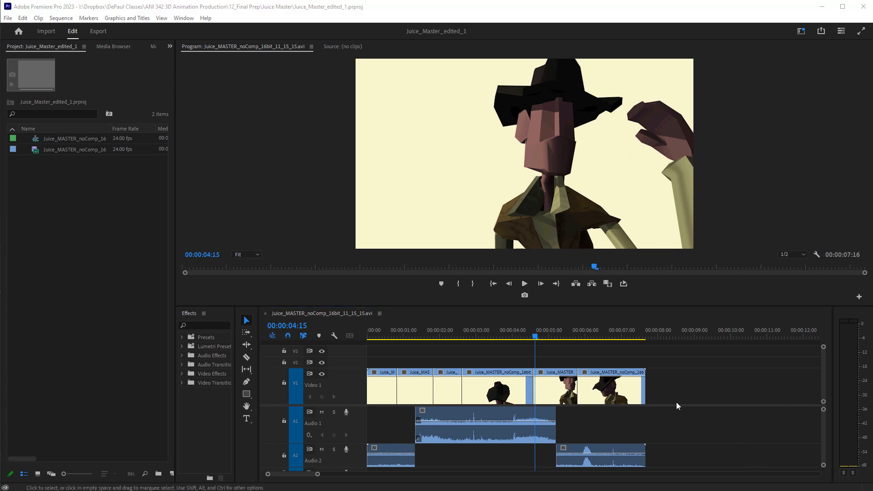
left_click(473, 413)
left_click(397, 457)
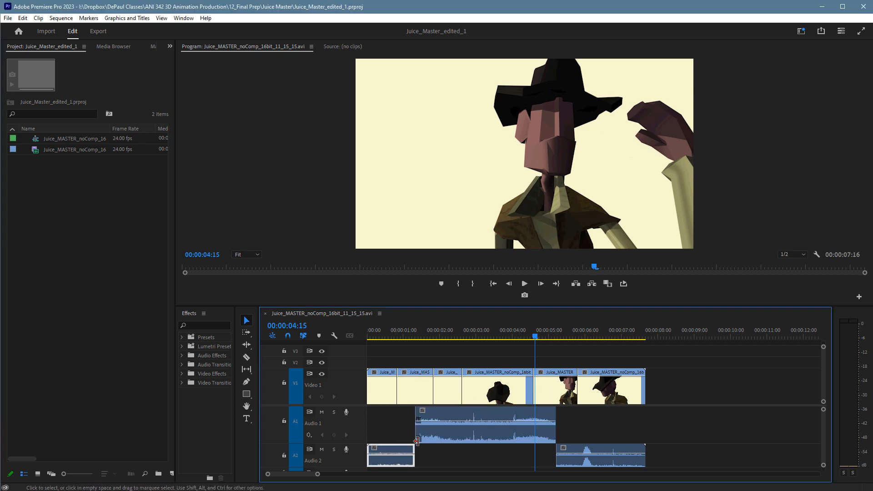
left_click(448, 413)
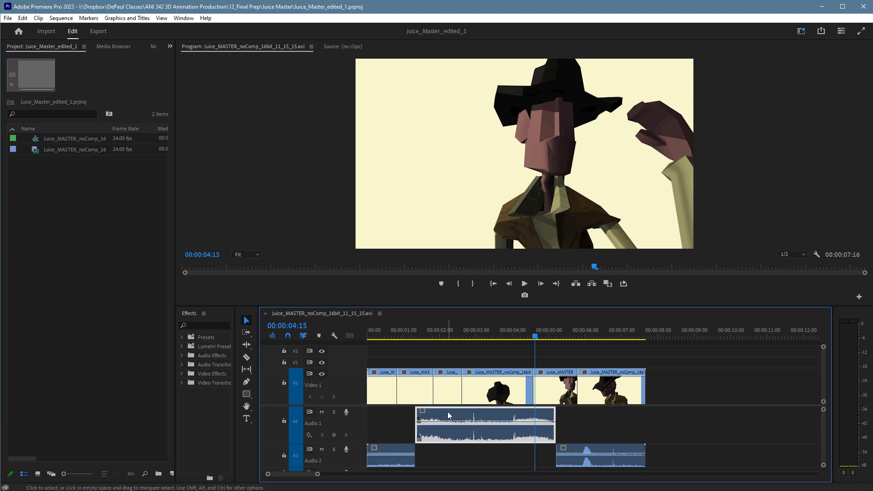
left_click(585, 453)
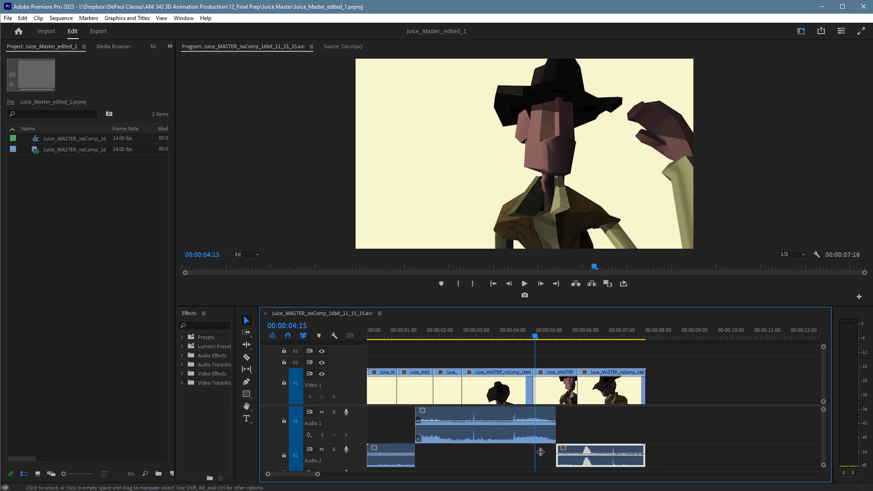
left_click(393, 448)
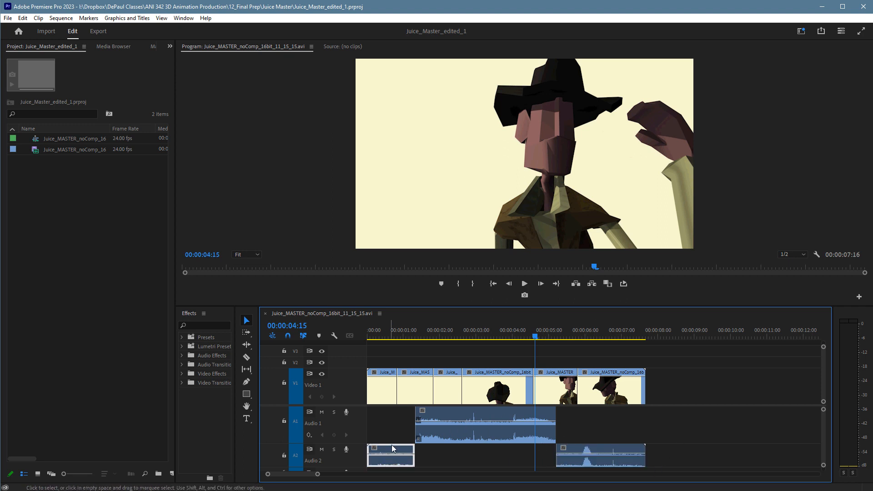
left_click(446, 417)
left_click(580, 450)
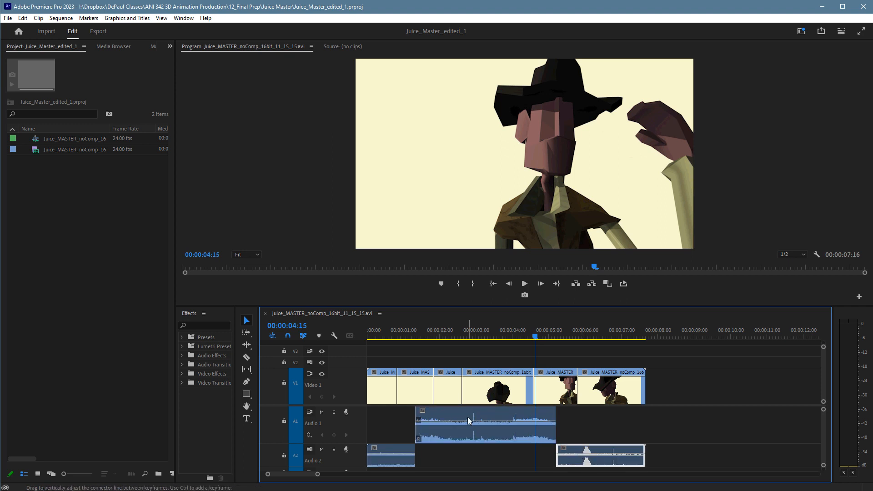
- Play the sequence from about 00:00:01:13 through the Audio 1 clip to check its levels on the meters
left_click(424, 329)
key("space")
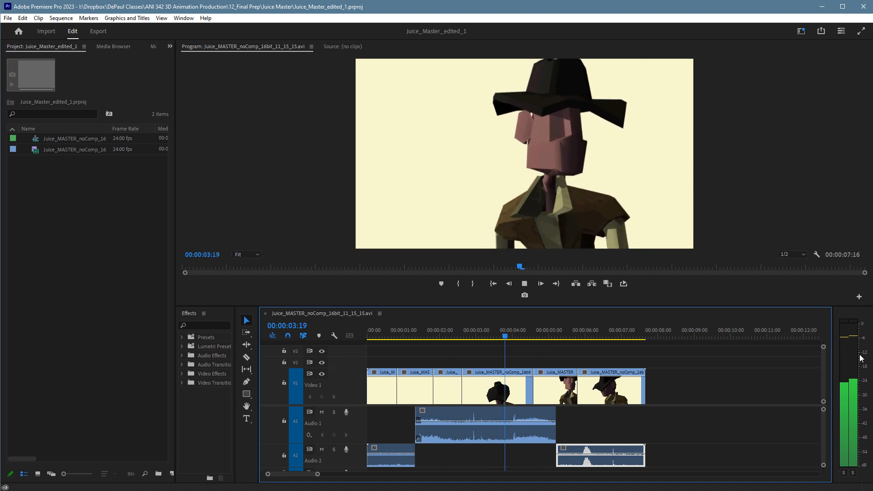
key("space")
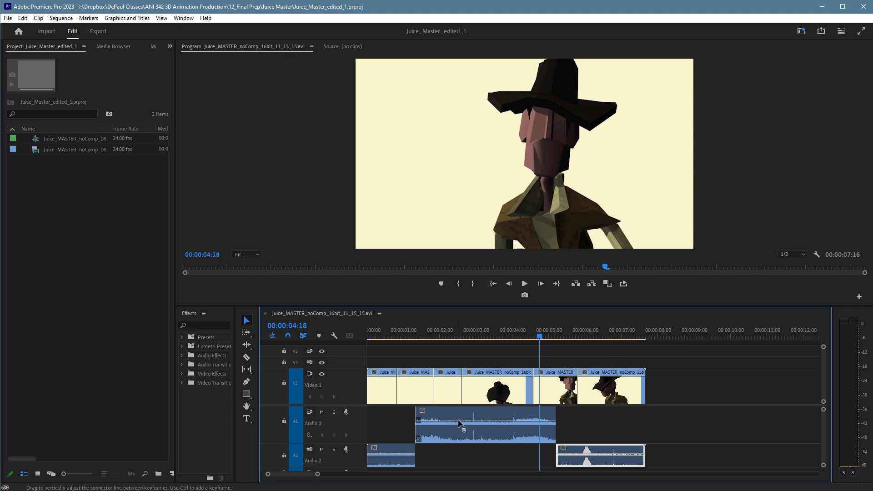
- Raise the Audio 1 clip's volume line and play the middle section to check its levels
mouse_move(452, 421)
left_mouse_down()
mouse_move(453, 430)
mouse_move(453, 420)
left_mouse_up()
left_click(480, 334)
key("space")
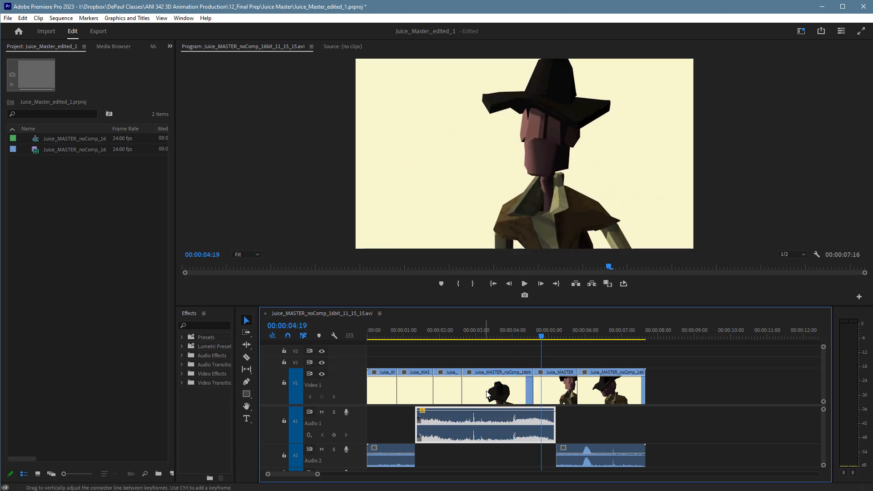
left_click(459, 327)
key("space")
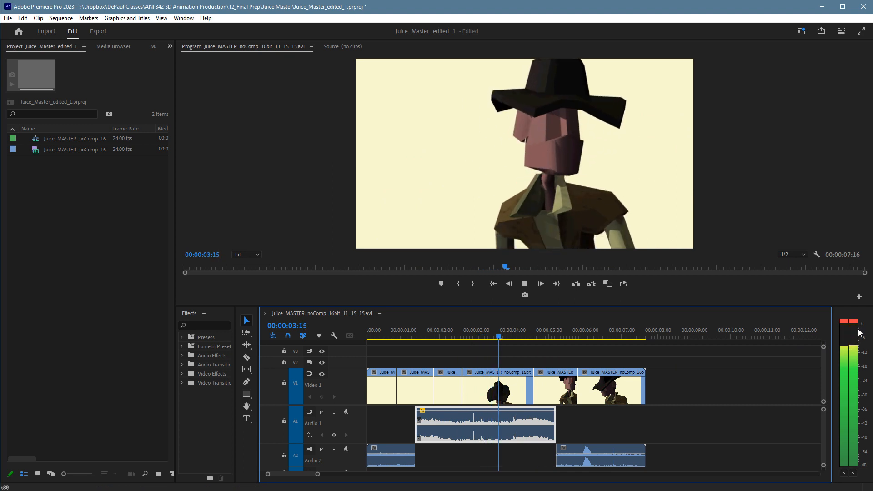
key("space")
- Lower the Audio 1 clip's volume line and slightly reduce the height of the Audio 1 track
left_click_drag(470, 414, 473, 422)
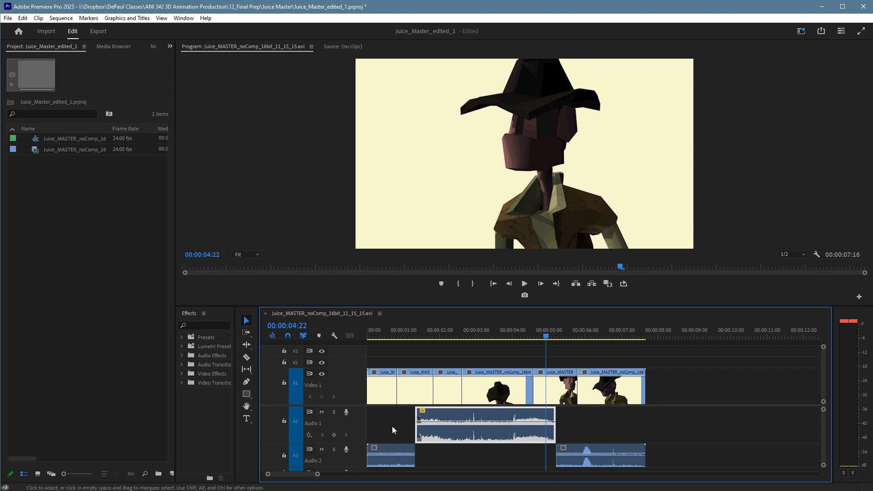
scroll(601, 432, "right", 1)
scroll(601, 432, "left", 1)
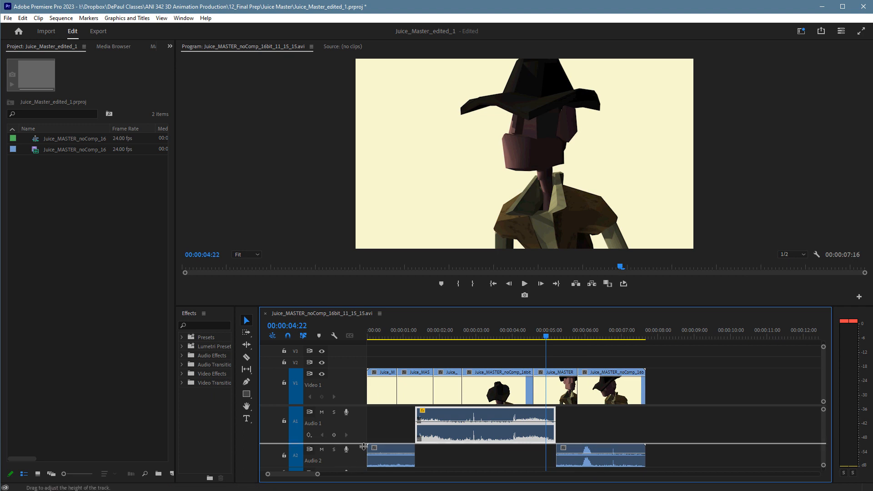
left_click_drag(359, 444, 359, 435)
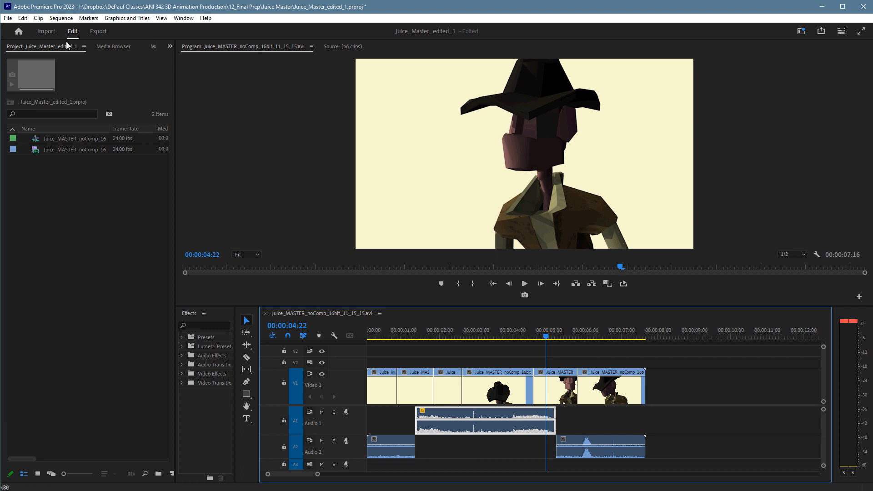
- Start a media export of the sequence and set its format to Waveform Audio
left_click(8, 18)
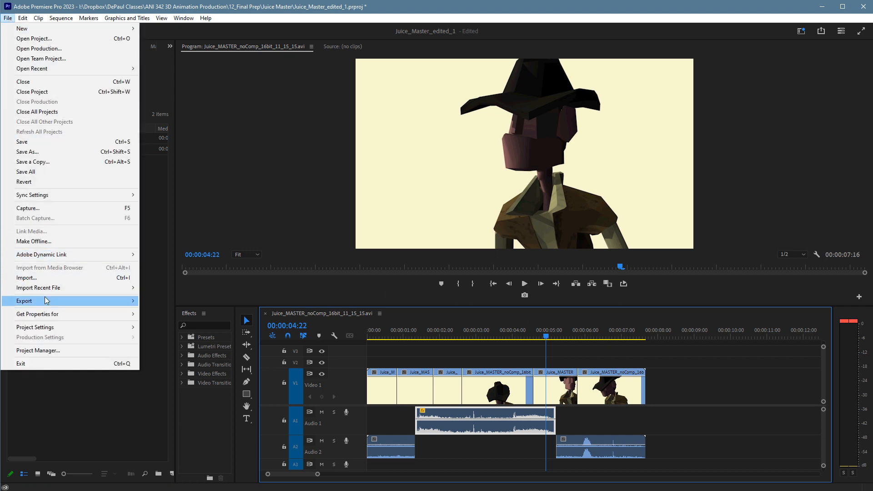
mouse_move(47, 301)
left_click(214, 302)
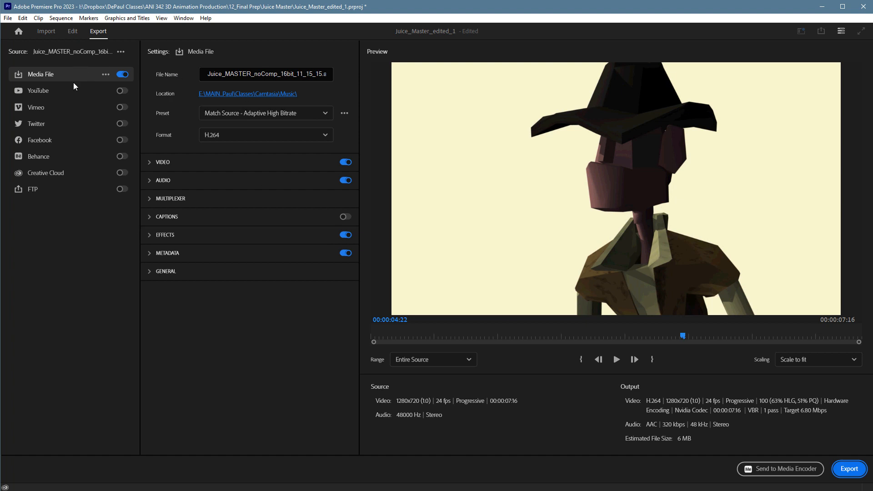
left_click(229, 135)
scroll(230, 291, "down", 2)
scroll(228, 309, "down", 3)
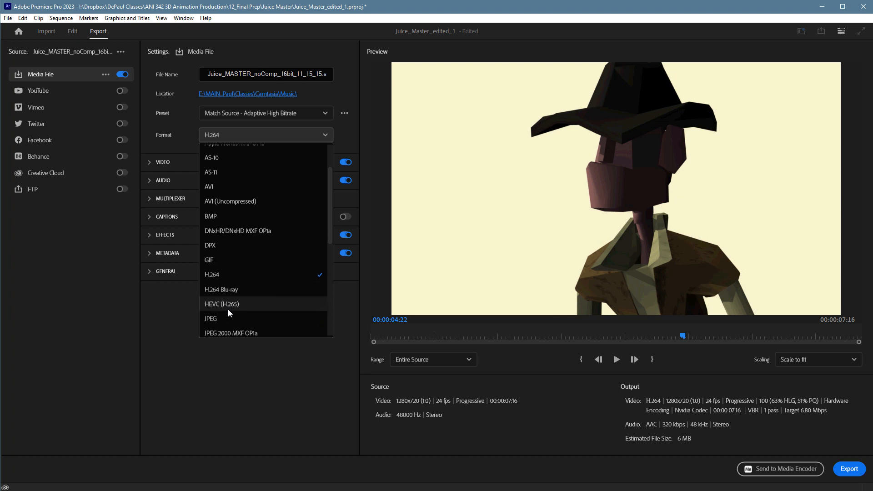
left_click_drag(329, 256, 331, 362)
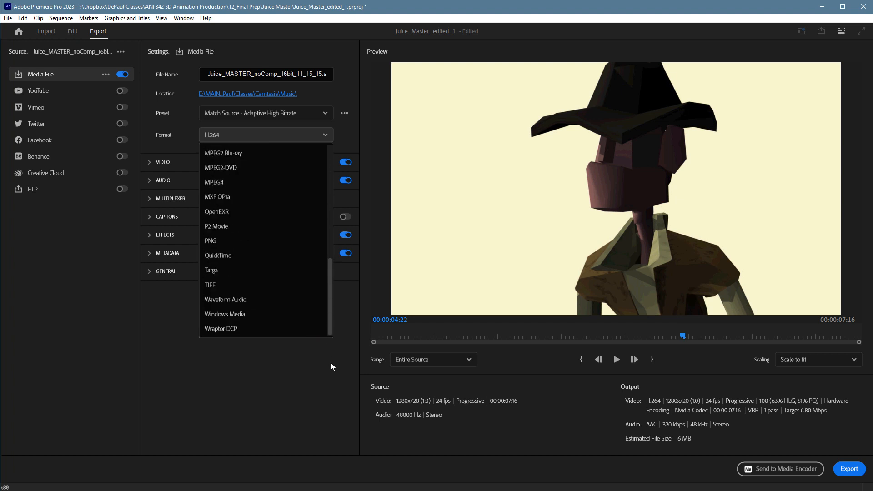
left_click(254, 304)
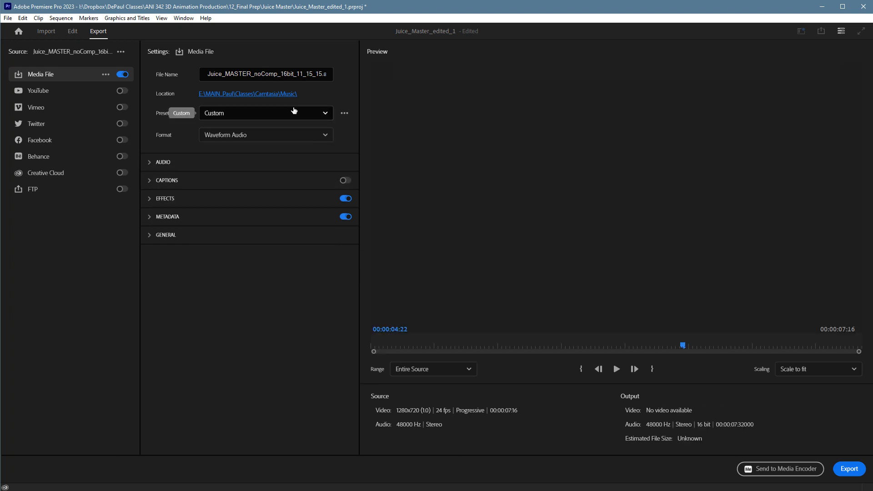
- Name the export file outputMaster.wav
left_click(269, 75)
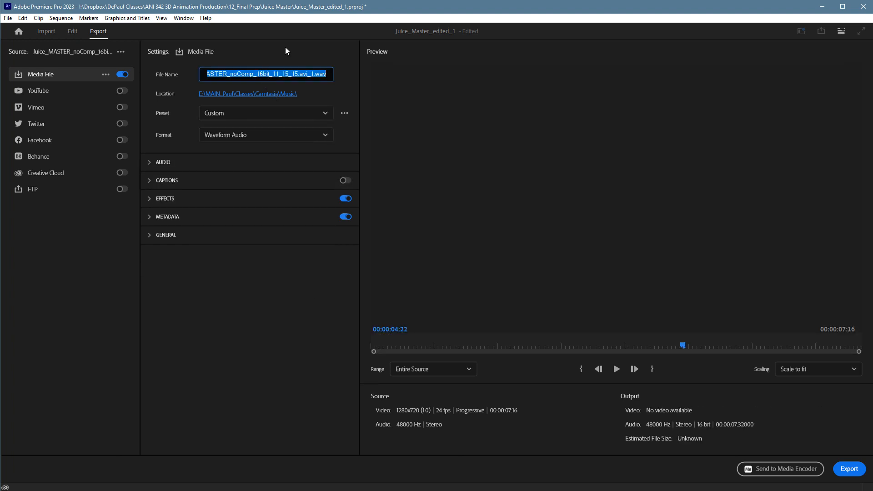
type("oo")
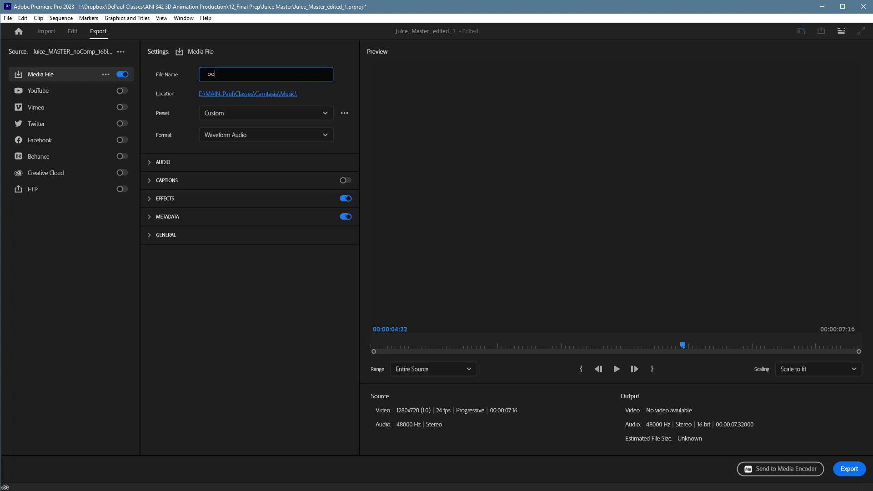
type("tputMase")
type("r")
key("Return")
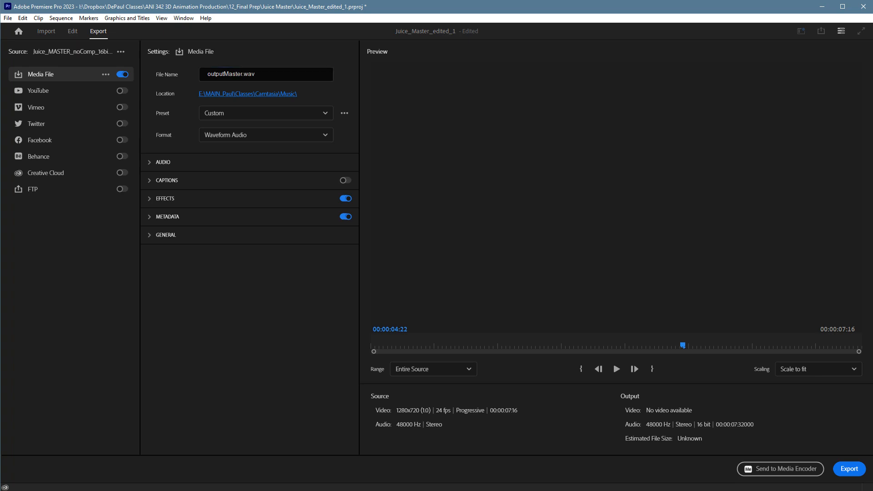
- Set the export location of outputMaster.wav to the Desktop folder
left_click(257, 94)
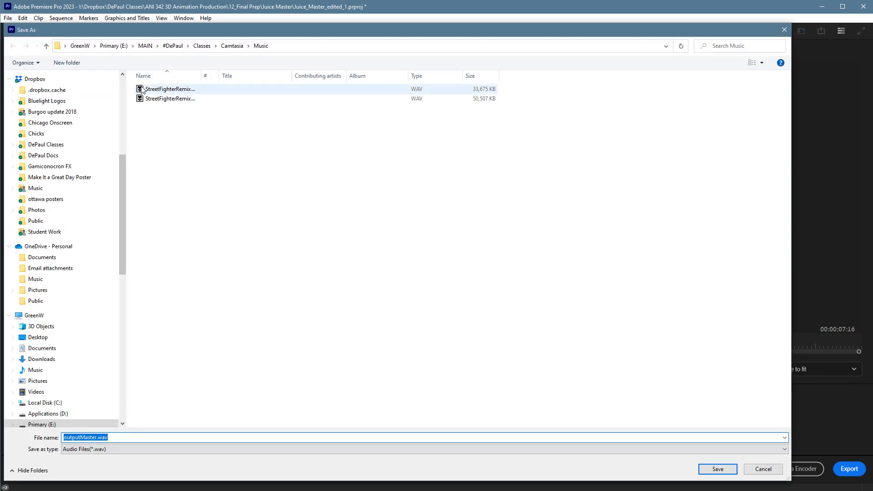
scroll(100, 91, "up", 7)
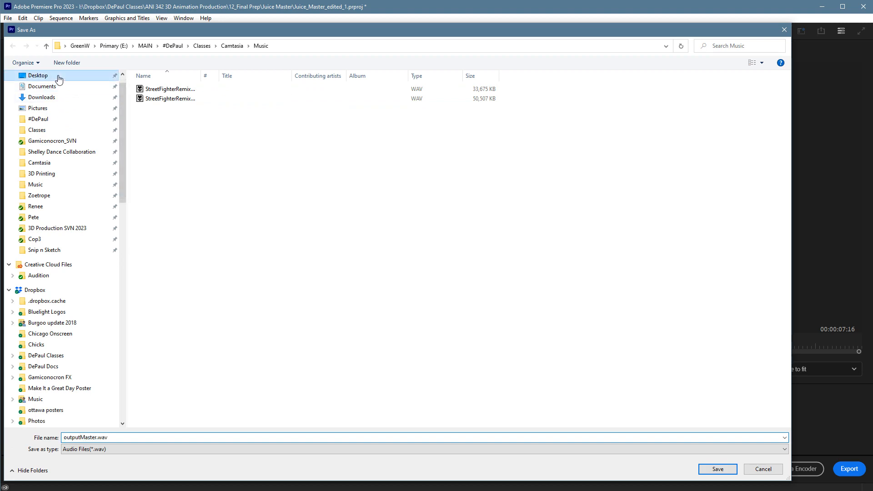
left_click(59, 78)
left_click(718, 469)
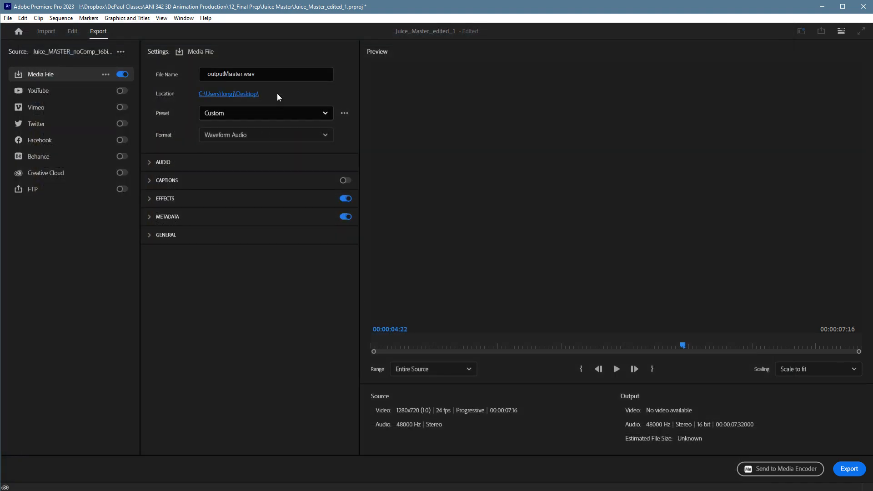
- Set the audio codec of the WAV export to Uncompressed
left_click(157, 163)
left_click(231, 200)
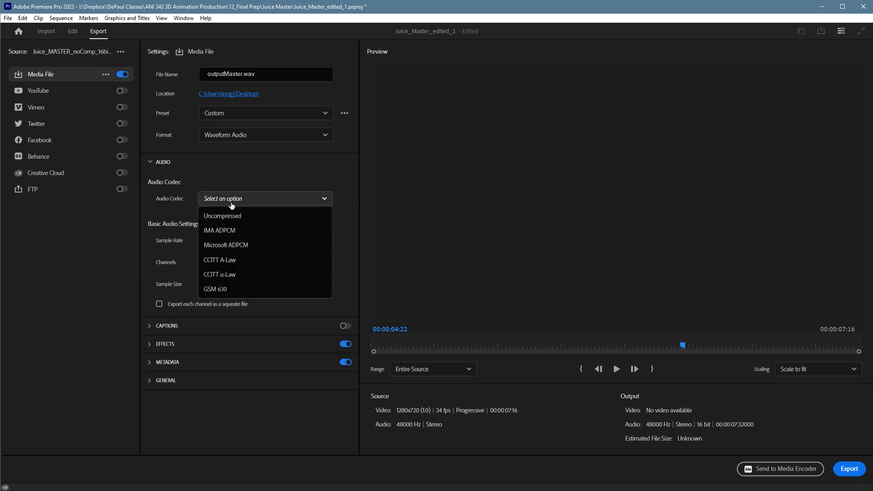
left_click(230, 221)
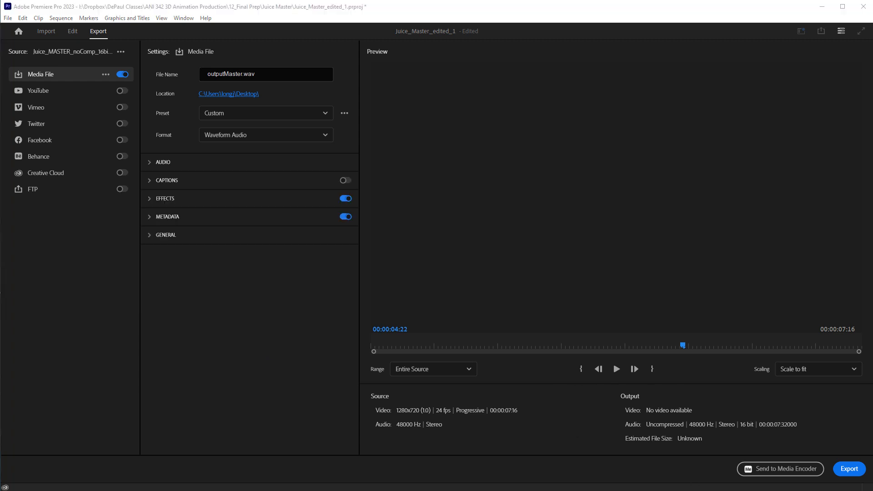
- Export the audio mixdown with the Import Into Project option enabled
left_click(151, 236)
left_click(150, 236)
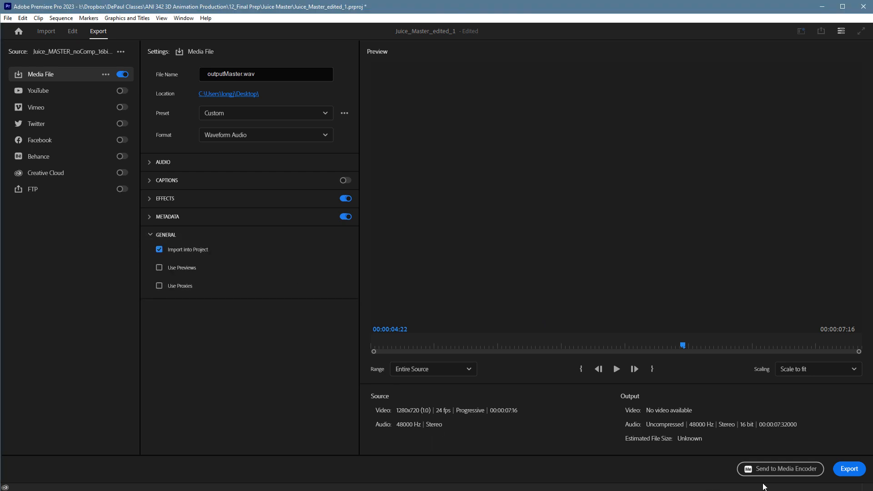
left_click(850, 469)
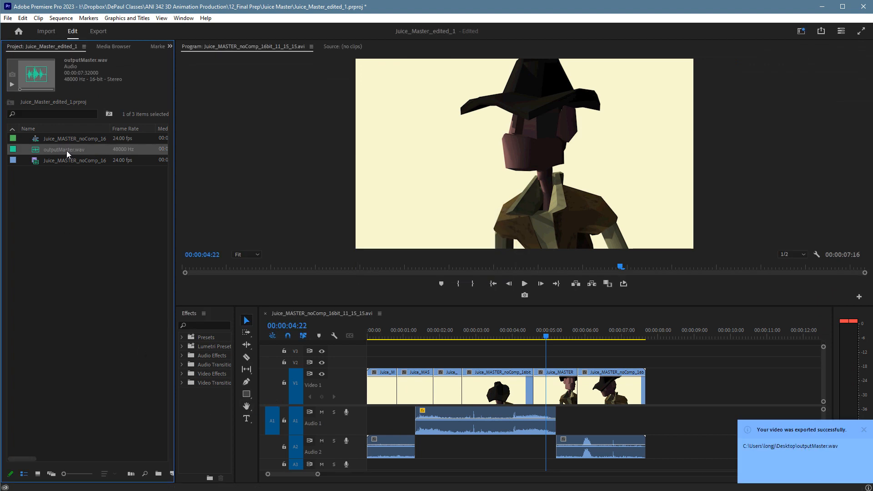
- Place outputMaster.wav on the Audio 3 track at the start of the sequence and solo that track
left_click(351, 456)
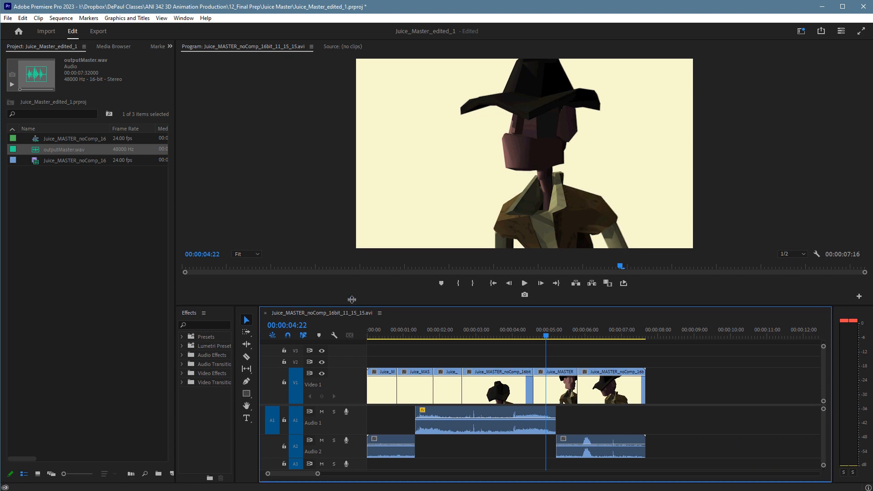
left_click_drag(348, 305, 349, 245)
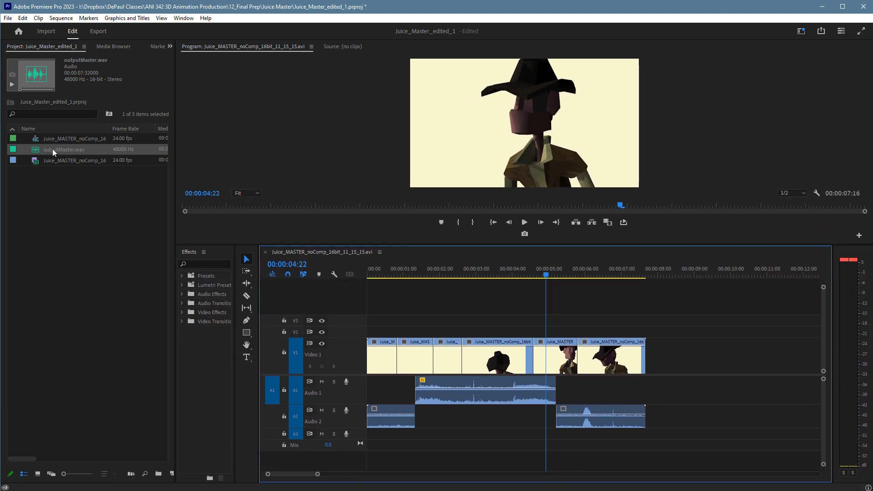
left_click_drag(54, 152, 359, 460)
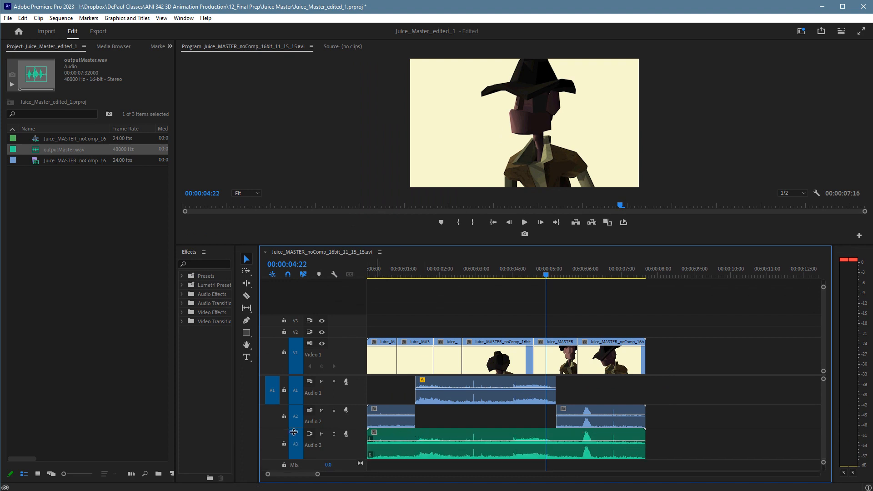
left_click(334, 433)
- Normalize all peaks of the outputMaster.wav clip on Audio 3 to 0 dB
right_click(443, 451)
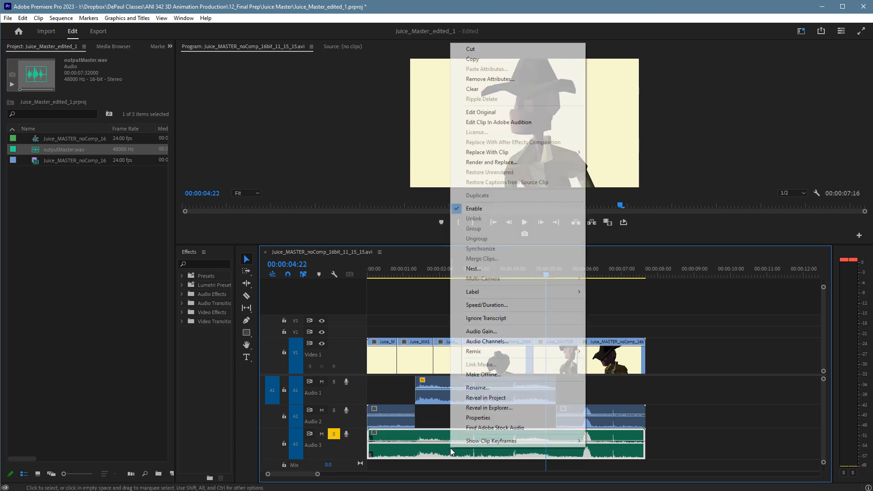
left_click(481, 331)
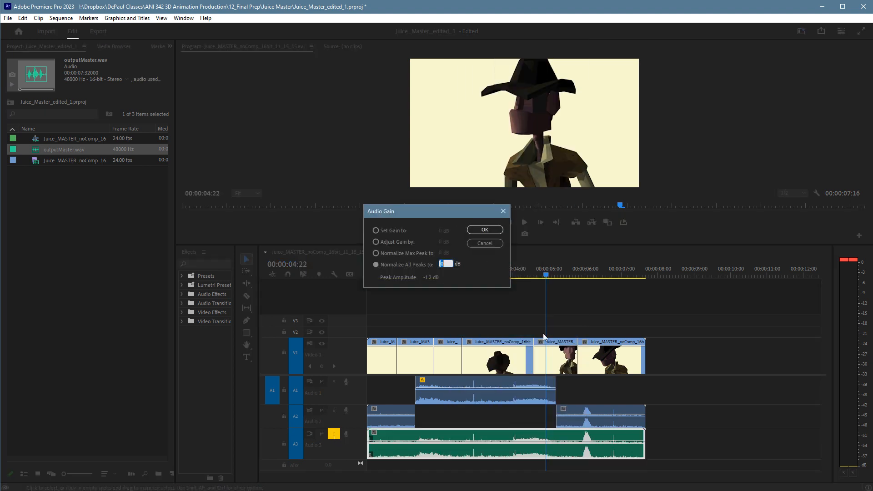
left_click(422, 253)
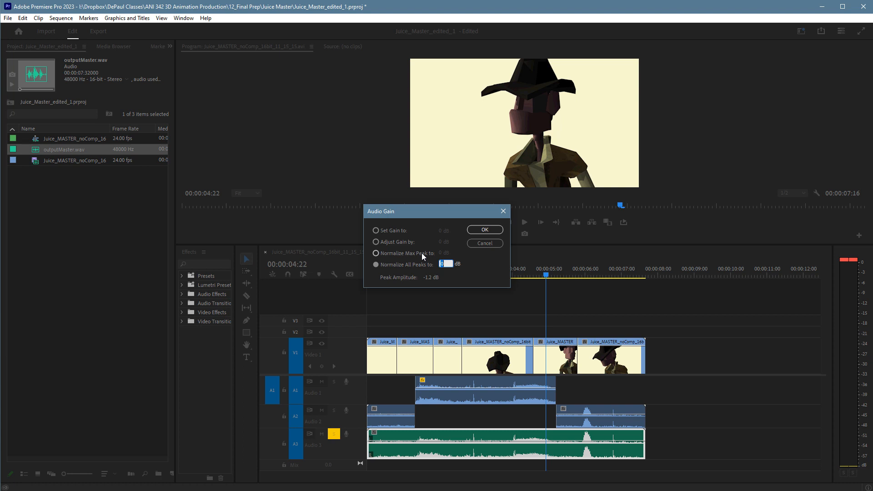
left_click(495, 232)
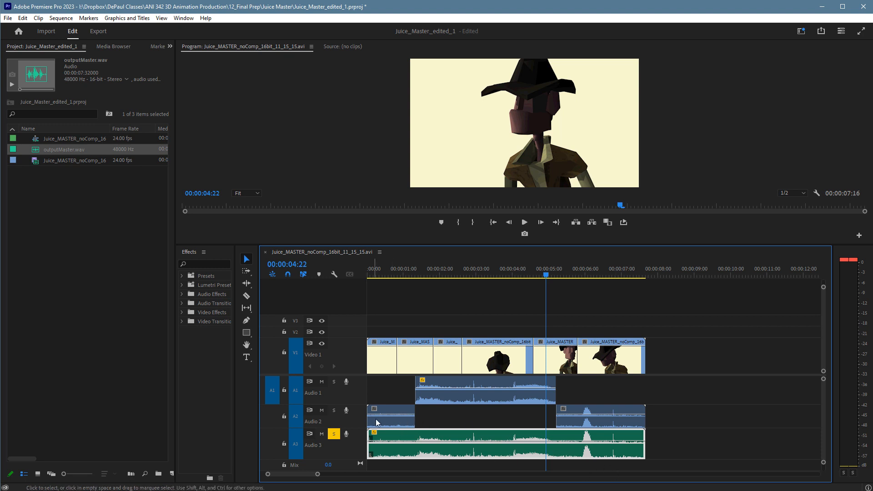
left_click(401, 414)
left_click(447, 402)
left_click(582, 421)
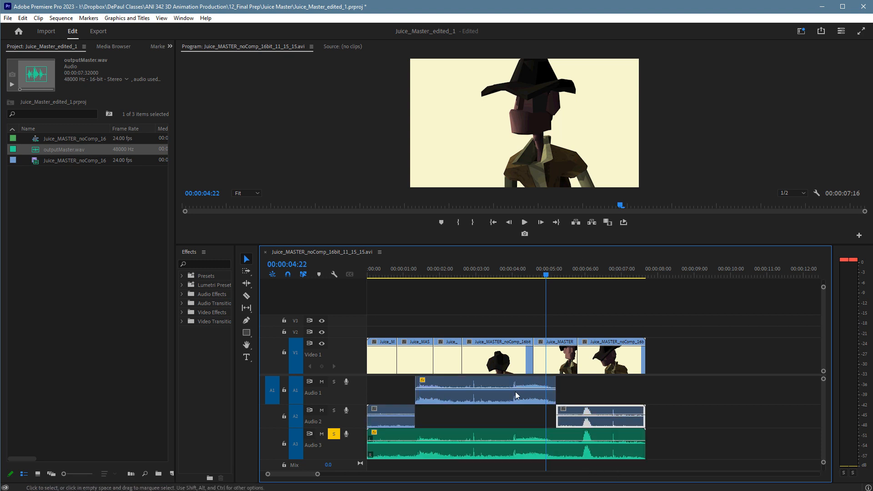